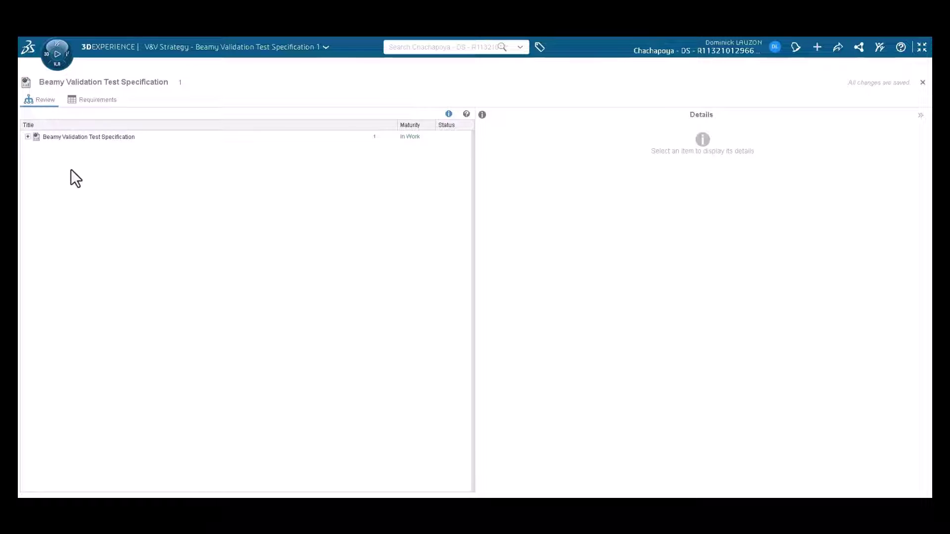
Step: Expand the Beamy Validation Test Specification and show Drop Test Validation's details
click(27, 137)
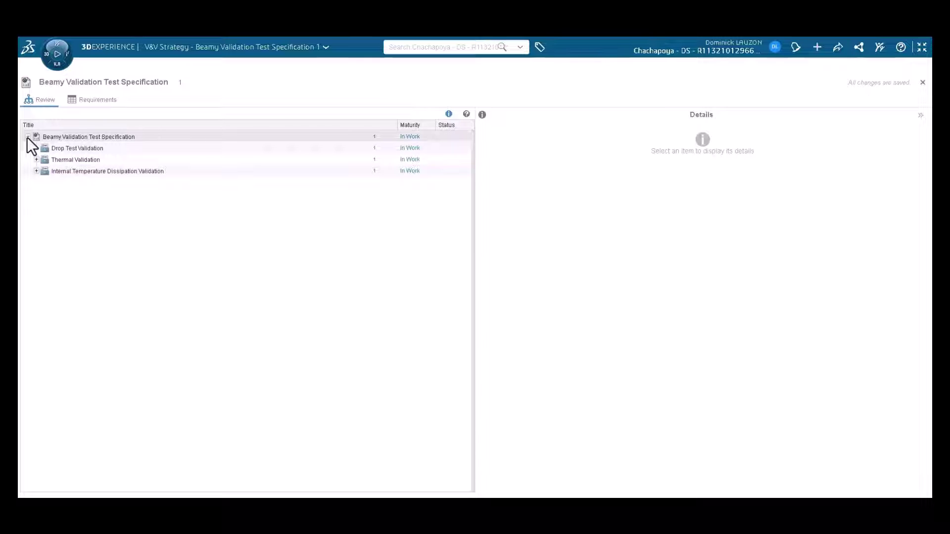
click(59, 147)
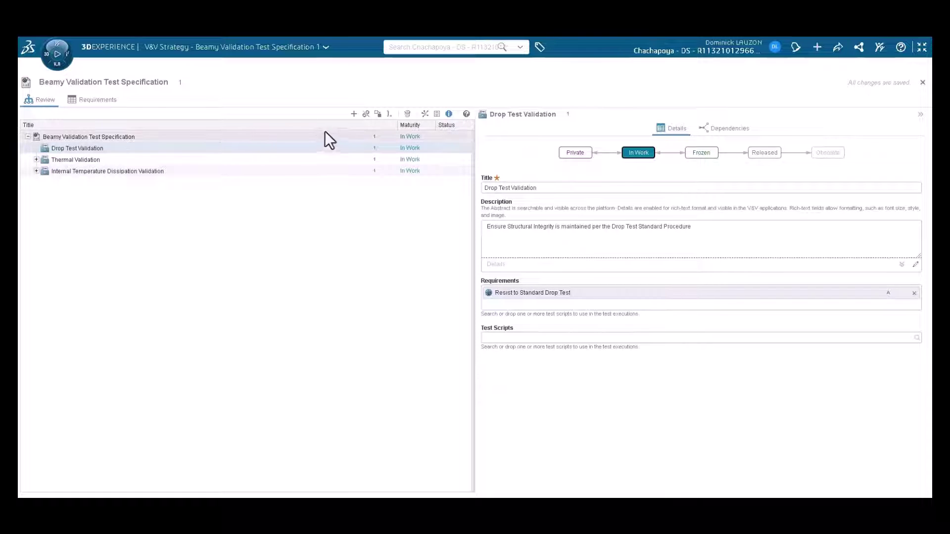
Step: Start a test execution titled 'Virtual Drop Test Simulation' with description 'Perform DropProcedure'
click(354, 113)
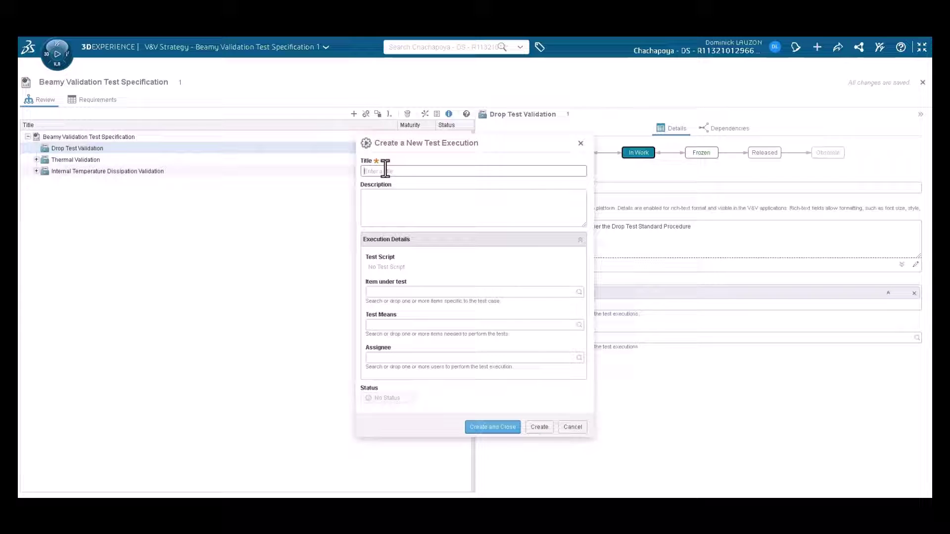
text(Virtual Drop Test Simulation)
click(393, 197)
text(Perform Drop Test S)
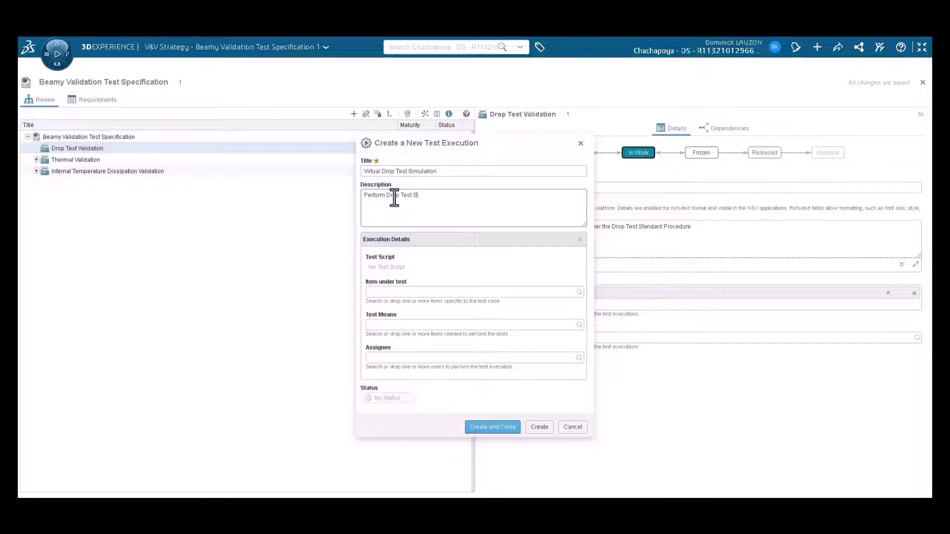
text(Procedure)
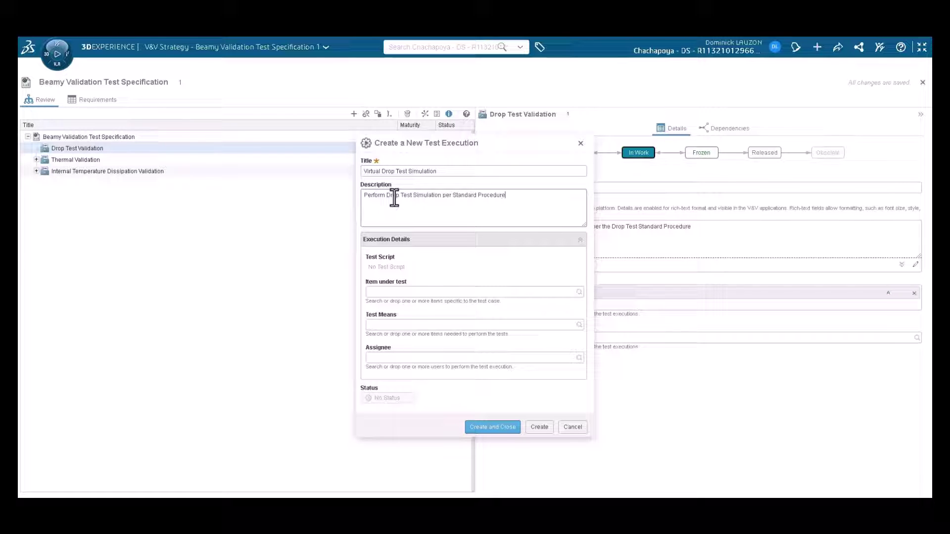
Step: Search for Beamy and add Beamy Simulation as the item under test
click(417, 293)
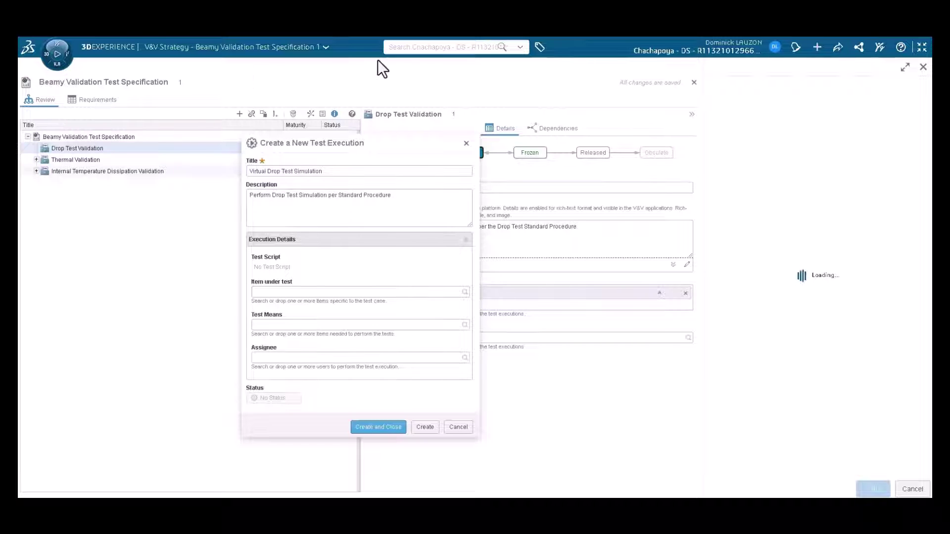
click(421, 47)
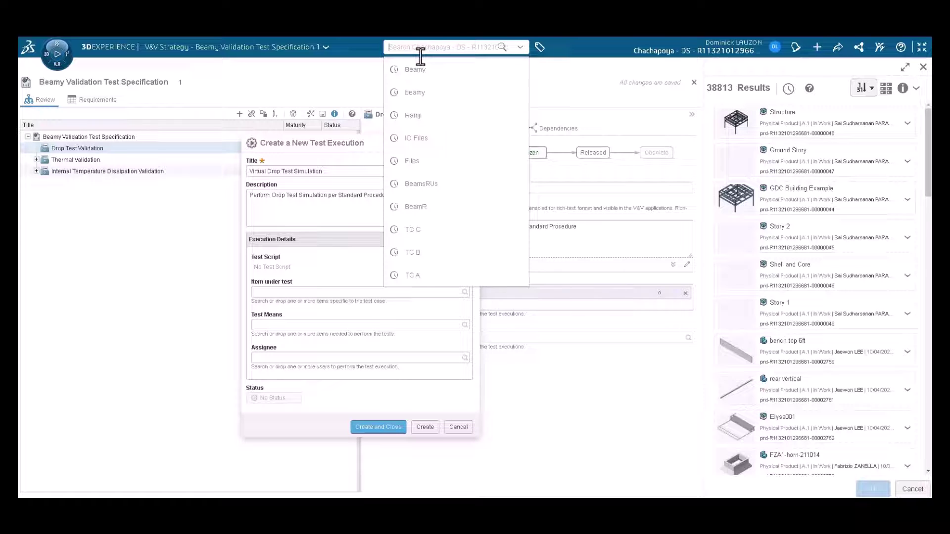
click(421, 74)
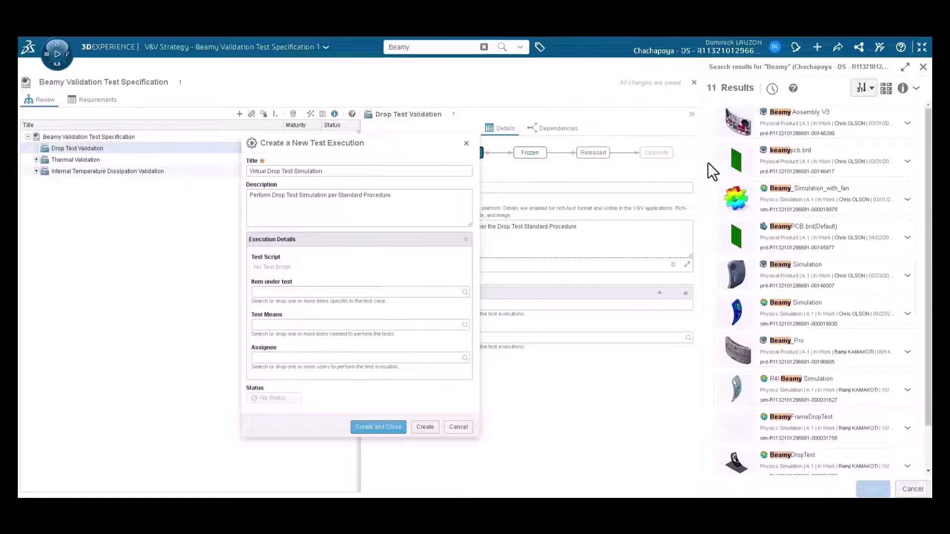
click(776, 275)
click(871, 488)
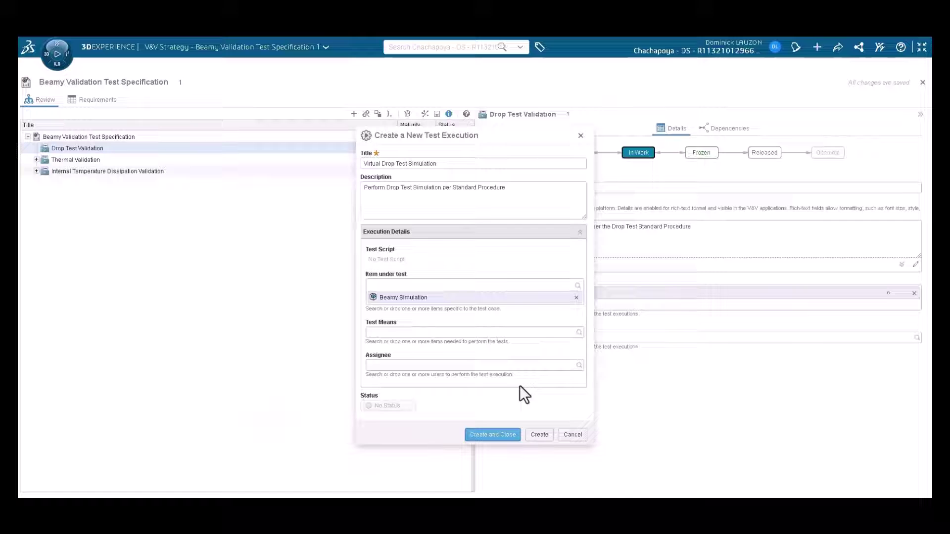
Step: Assign the execution to the tester found by name search, then create it
click(535, 367)
click(460, 47)
text(R)
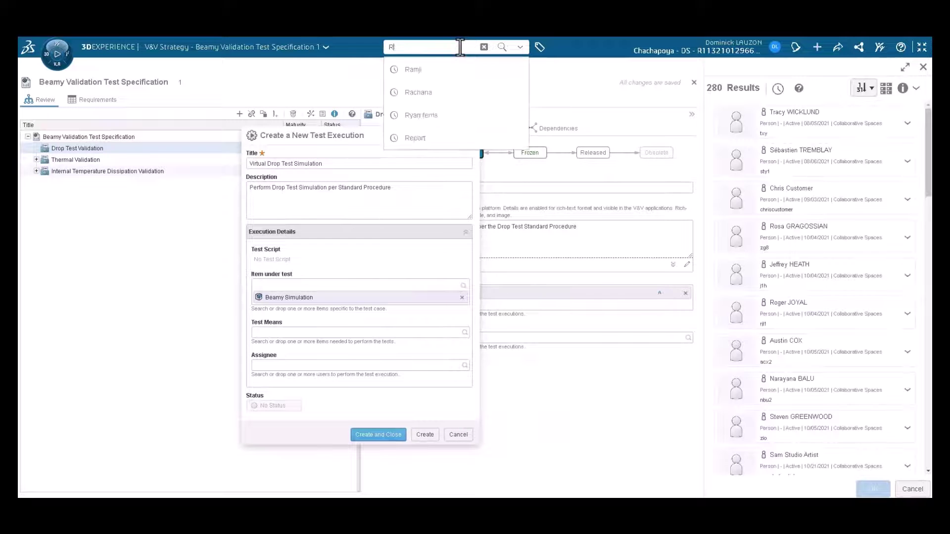
text(amji)
key(Return)
click(748, 194)
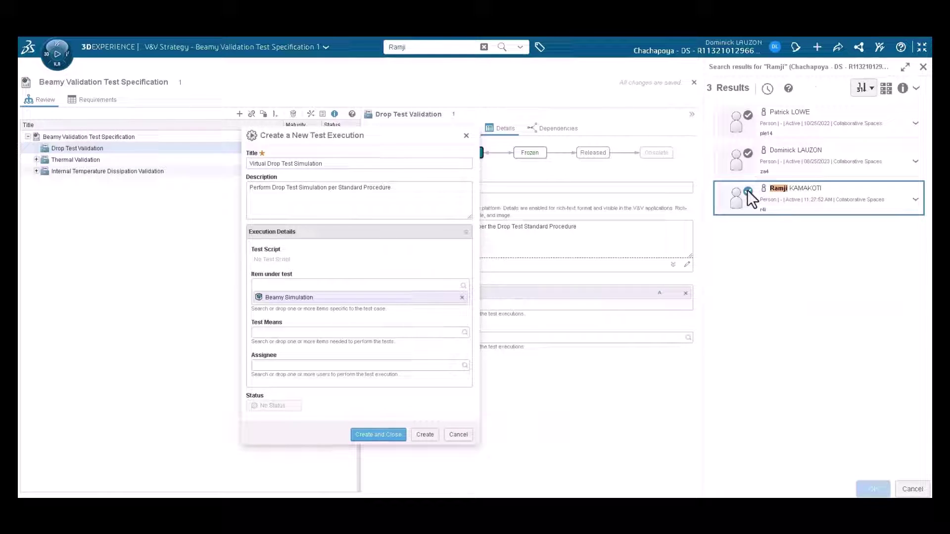
click(872, 488)
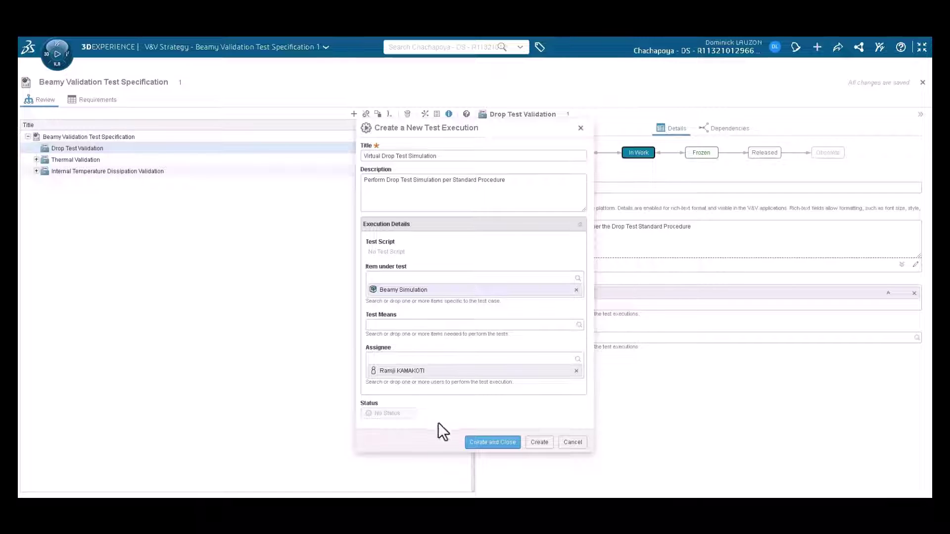
click(475, 444)
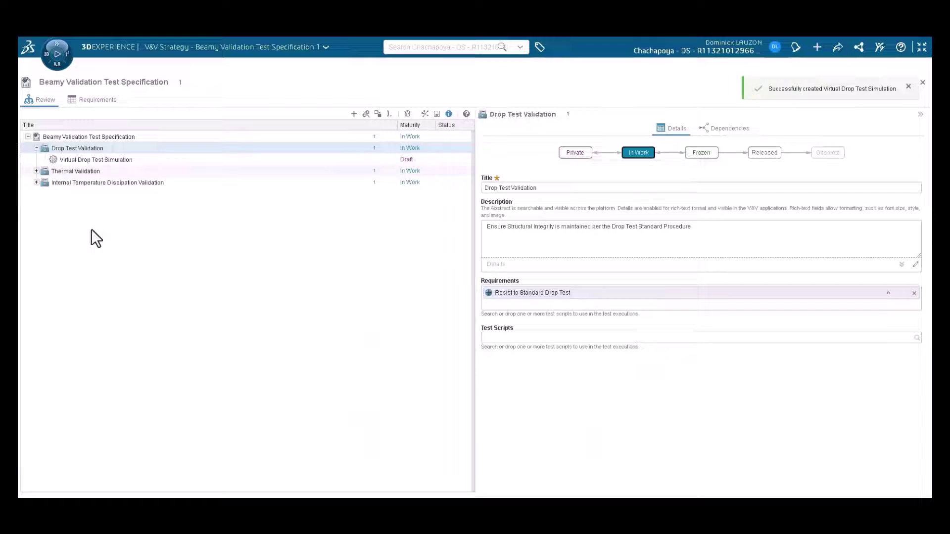
Step: Select Virtual Drop Test Simulation and promote it from Draft to To Do
click(82, 159)
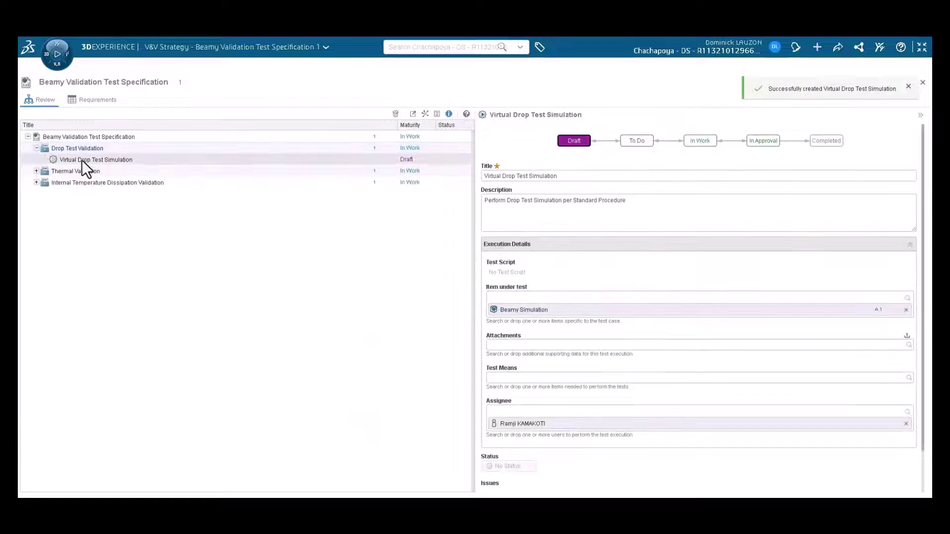
click(627, 143)
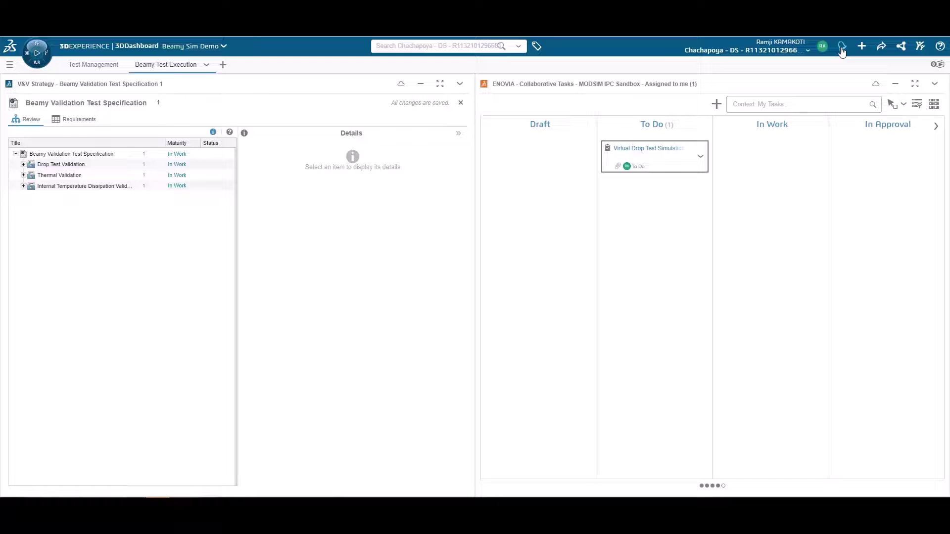
Step: Check notifications, inspect Virtual Drop Test Simulation in full-screen V&V Strategy, then maximize Collaborative Tasks
click(842, 46)
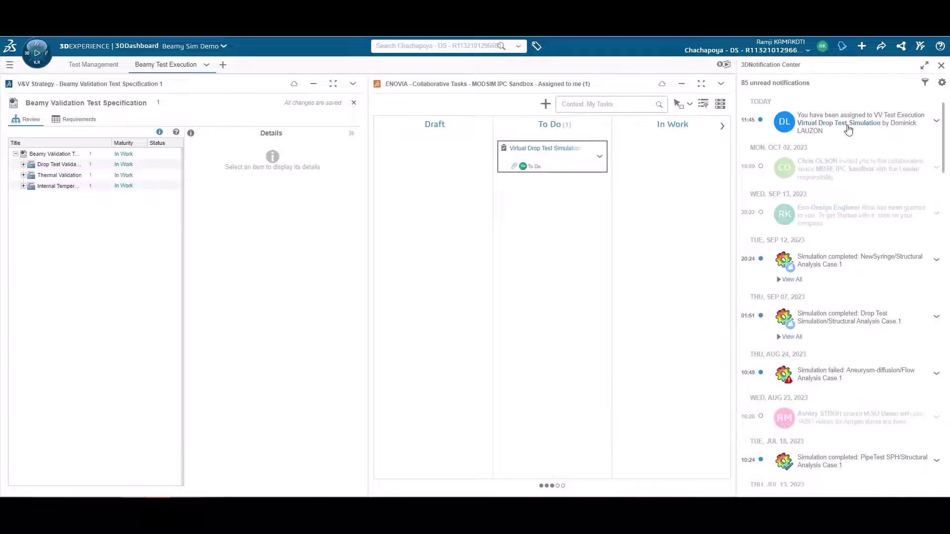
click(941, 65)
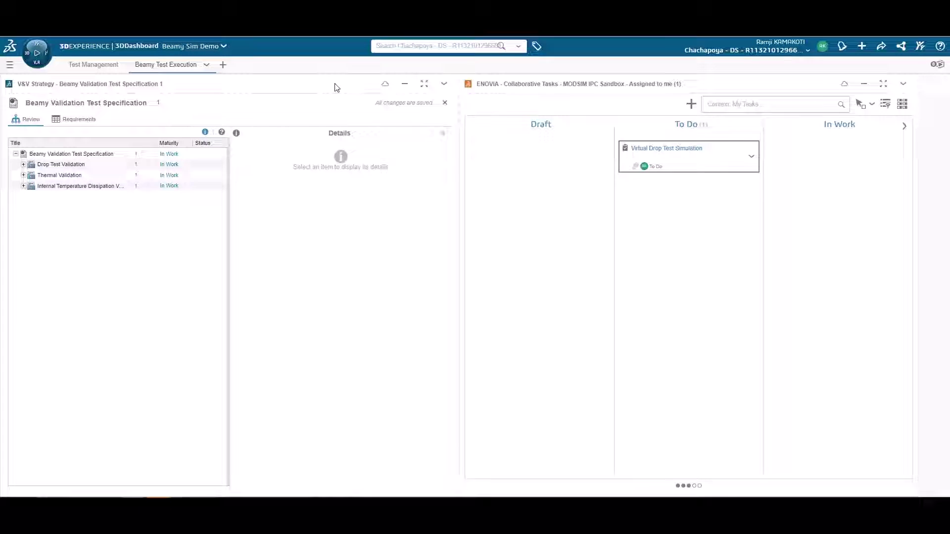
click(440, 84)
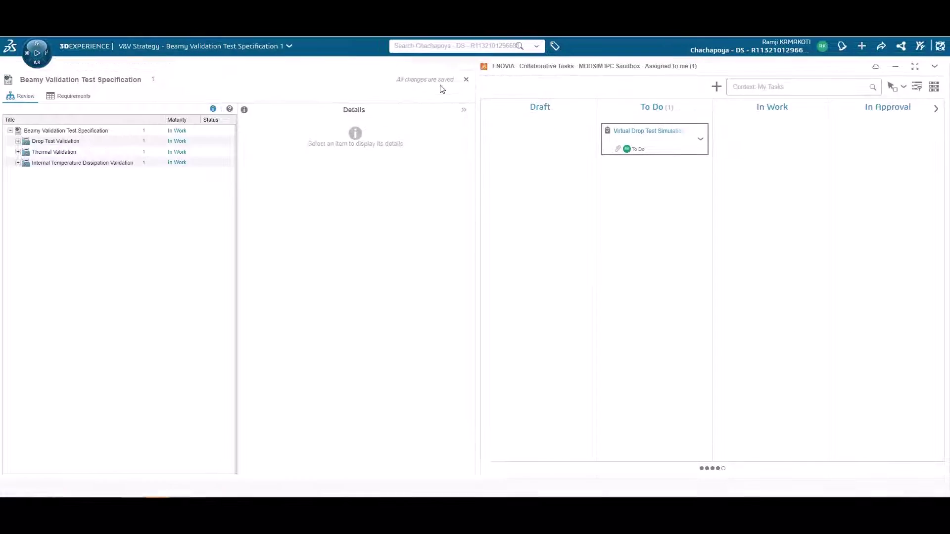
click(18, 142)
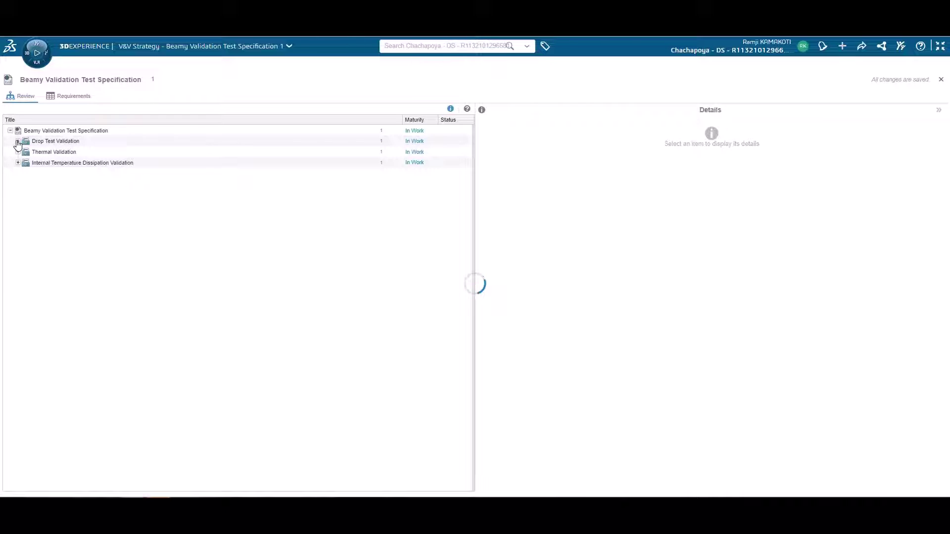
click(49, 152)
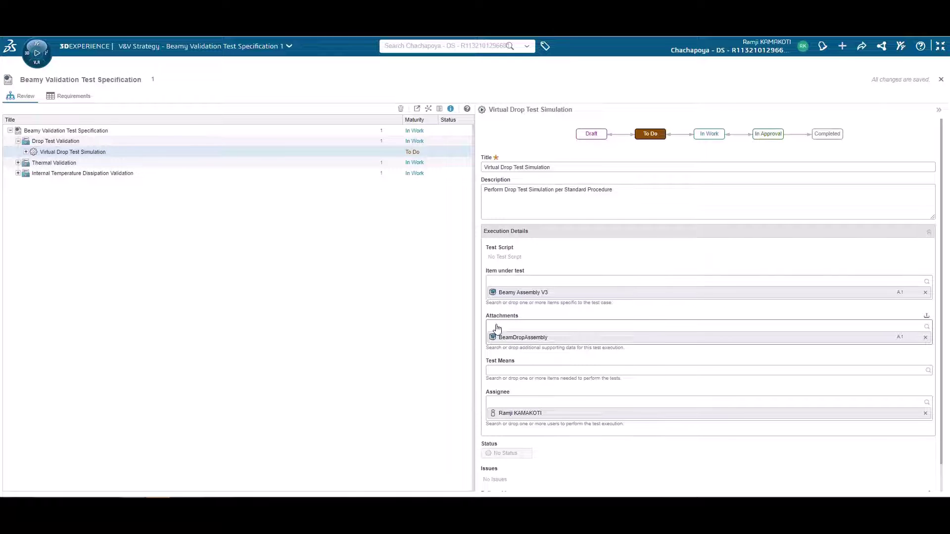
click(939, 46)
click(915, 83)
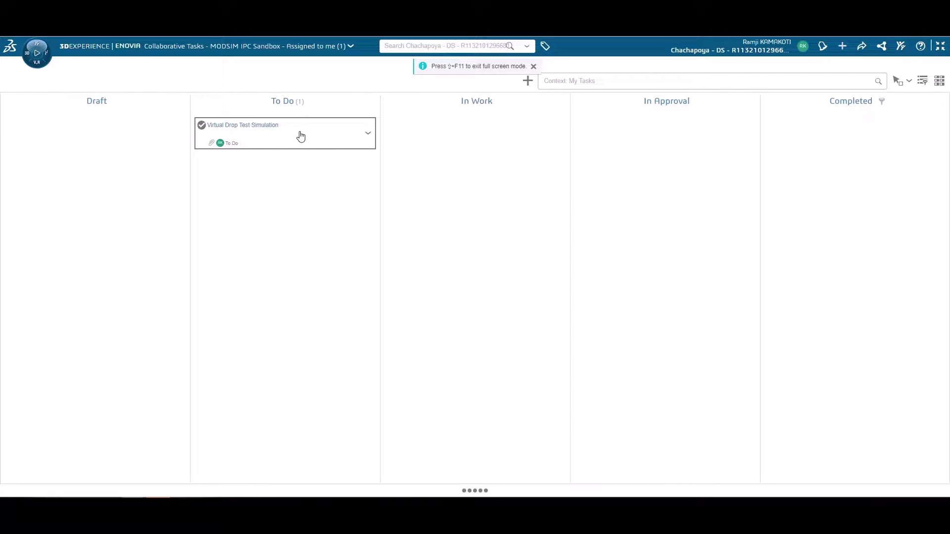
Step: Move the Virtual Drop Test Simulation task card to In Work and bring up its Beamy Simulation attachment actions
click(300, 135)
scroll(815, 330, down, 2)
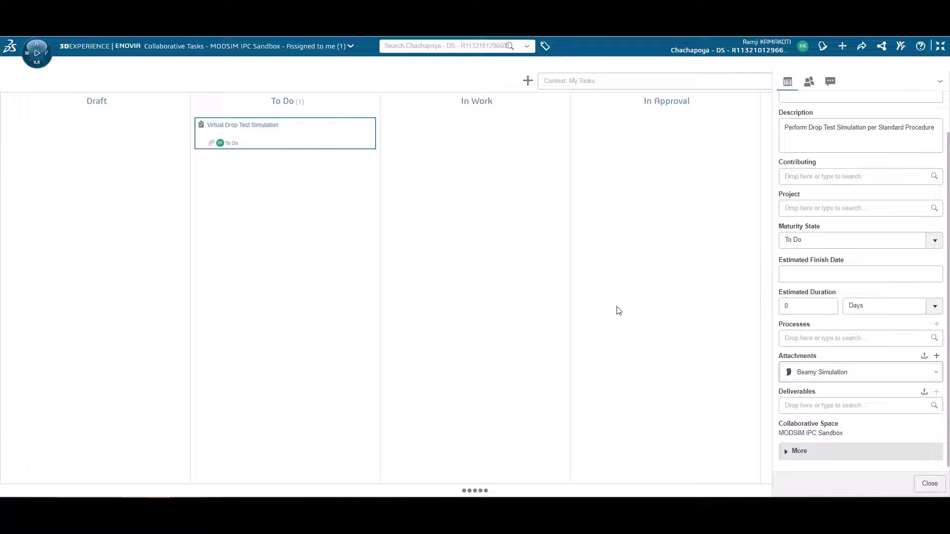
drag(282, 142, 481, 153)
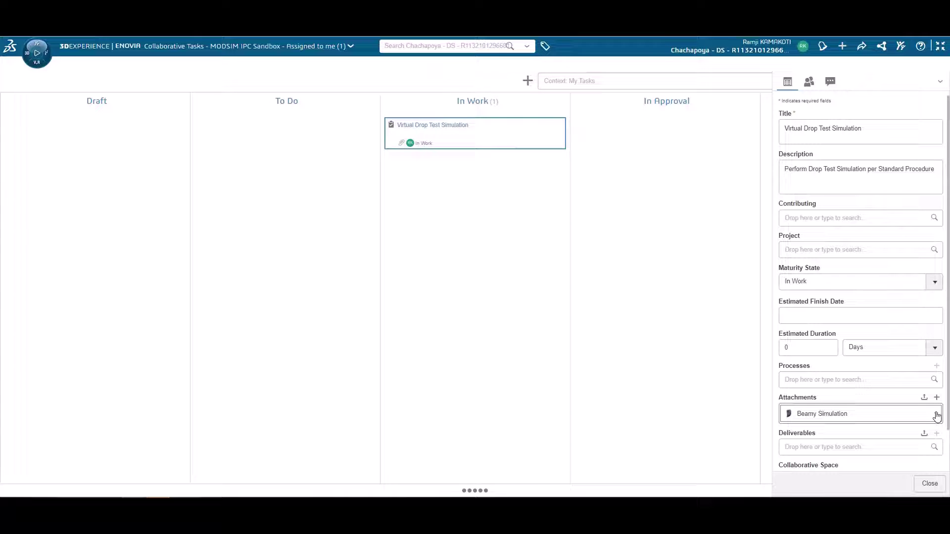
click(935, 415)
Step: Open the Beamy Simulation attachment in the Mechanical Scenario Creation app
mouse_move(920, 424)
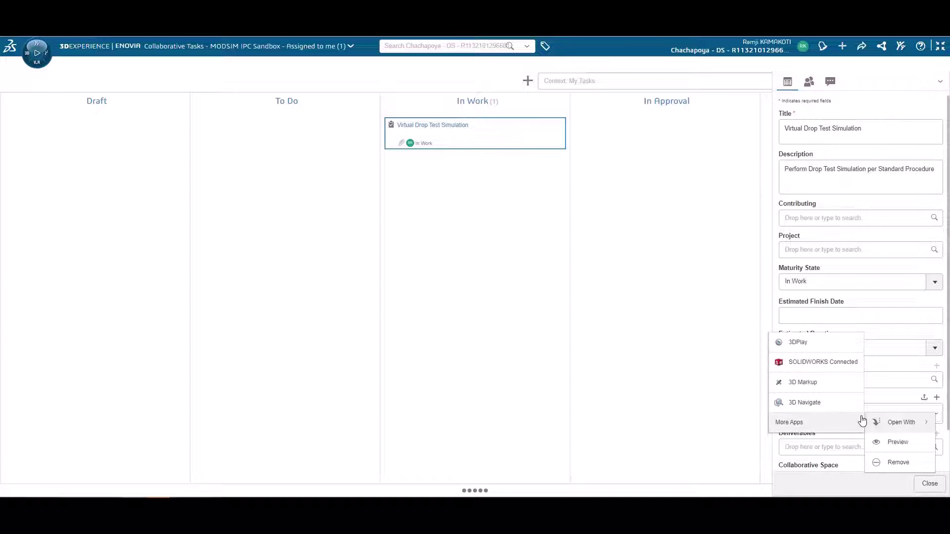
click(811, 421)
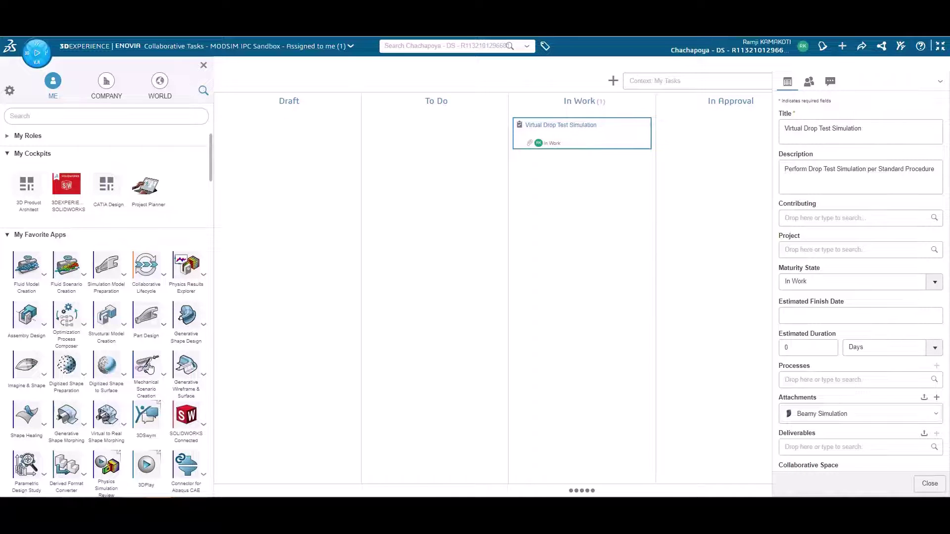
click(146, 367)
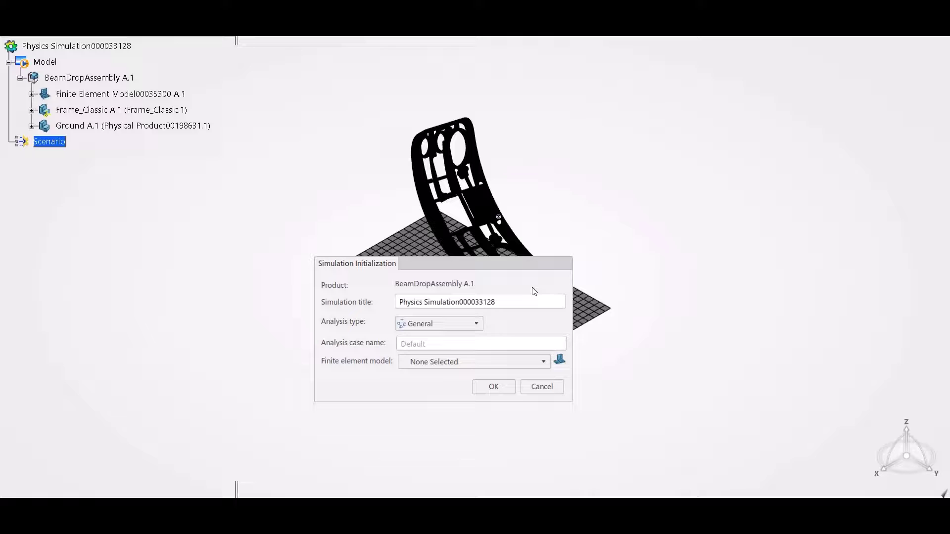
Step: Initialize a Structural simulation titled BeamyFrameDropTest using Finite Element Model00035300 A.1
triple_click(502, 305)
text(Beamy)
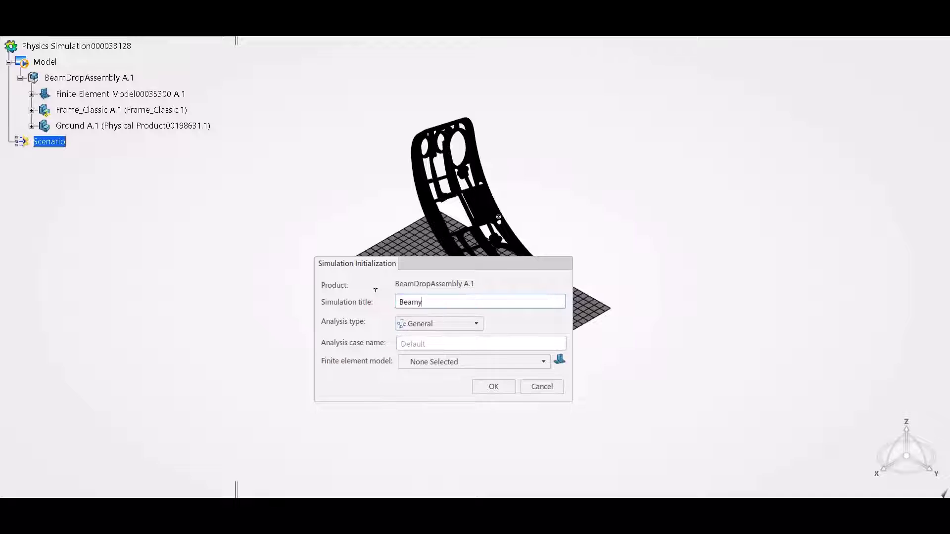
text(FrameDropTest)
click(437, 324)
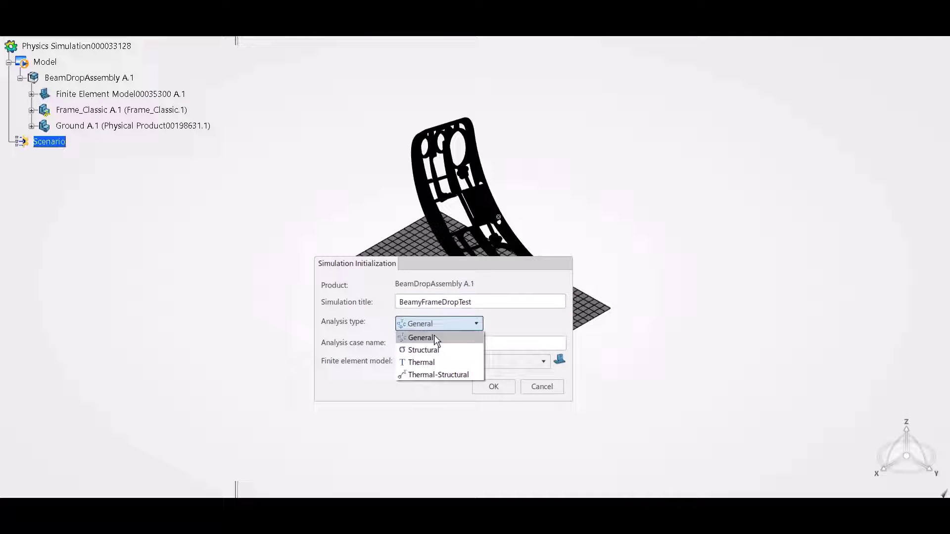
click(443, 352)
click(443, 363)
click(453, 384)
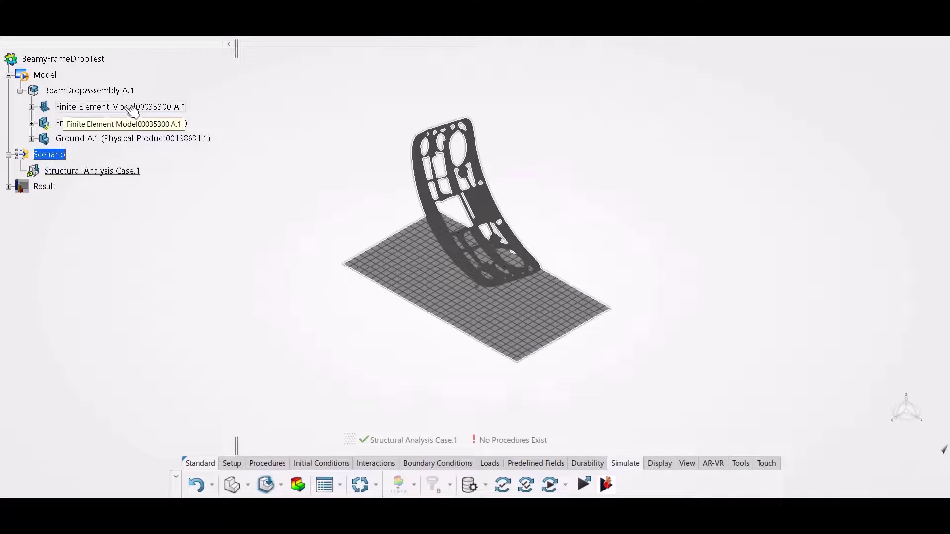
Step: Hide the FEM mesh, then step the Assistant through Parts, Connections and Boundary Conditions to Results
right_click(134, 111)
click(150, 151)
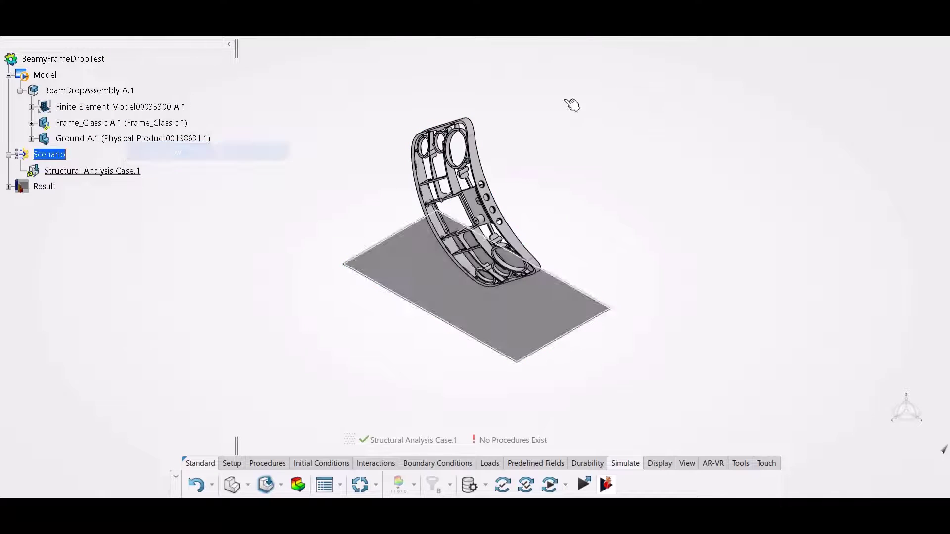
right_click(669, 197)
click(703, 348)
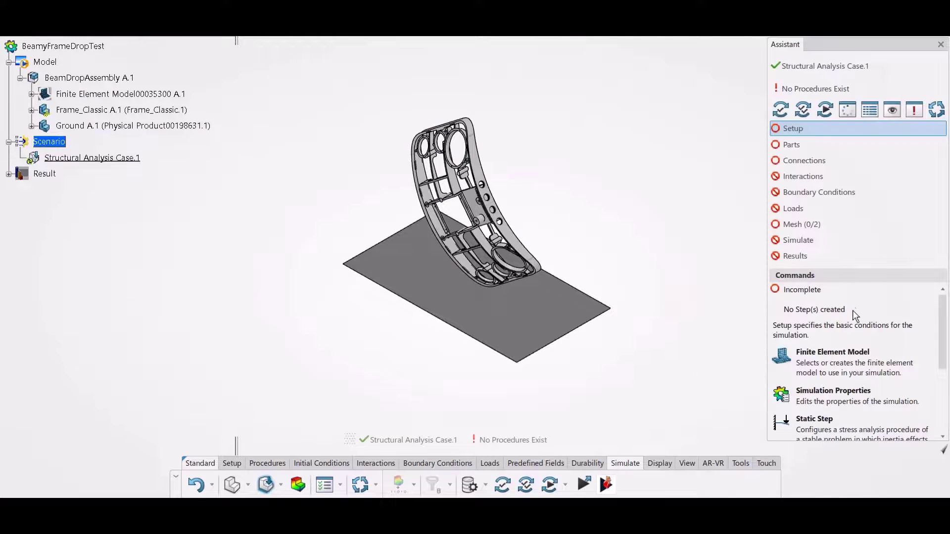
click(788, 145)
click(804, 161)
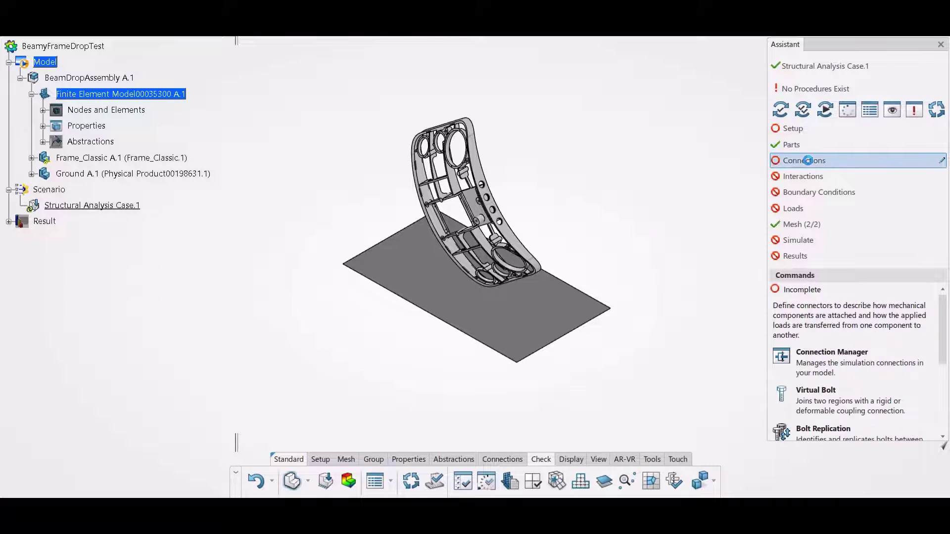
click(811, 192)
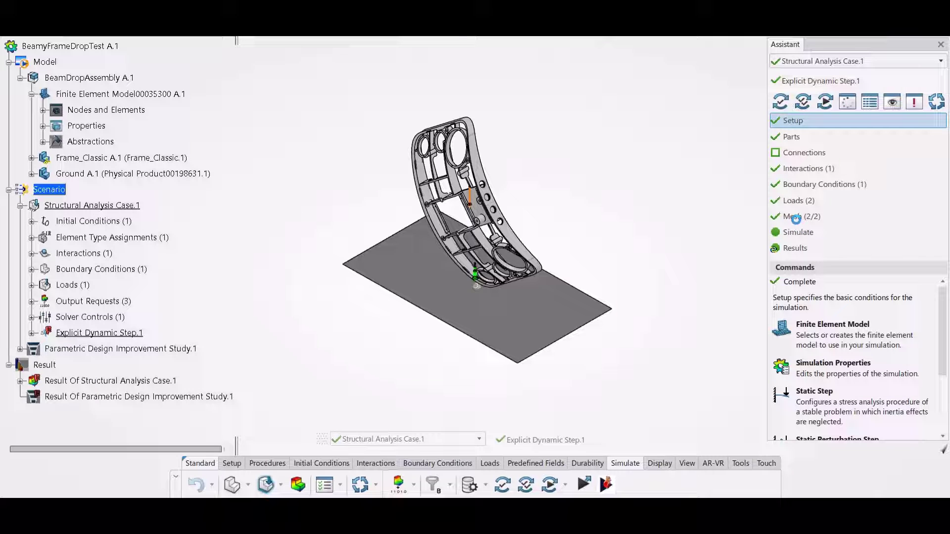
click(792, 248)
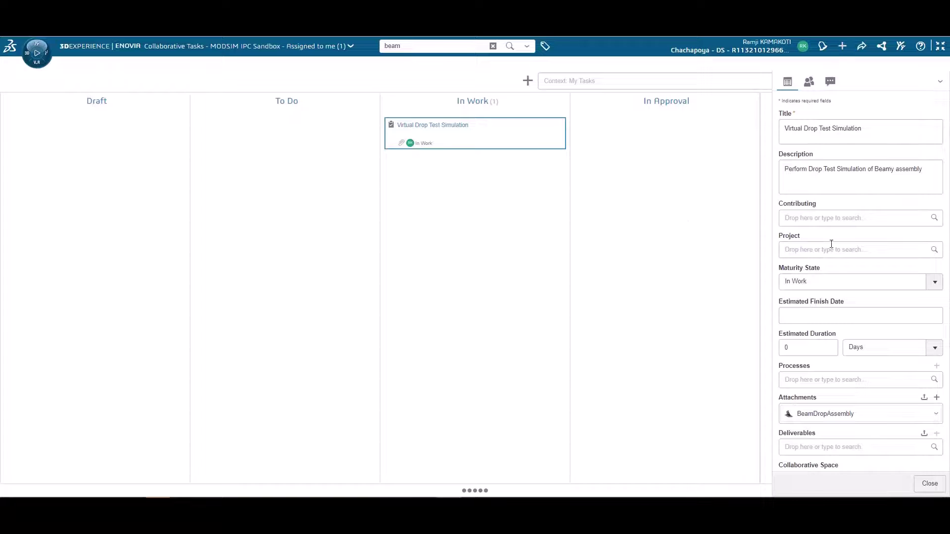
Step: Search deliverables for Beamy, add and save BeamyFrameDropTest, then move the card to In Approval
scroll(854, 252, down, 2)
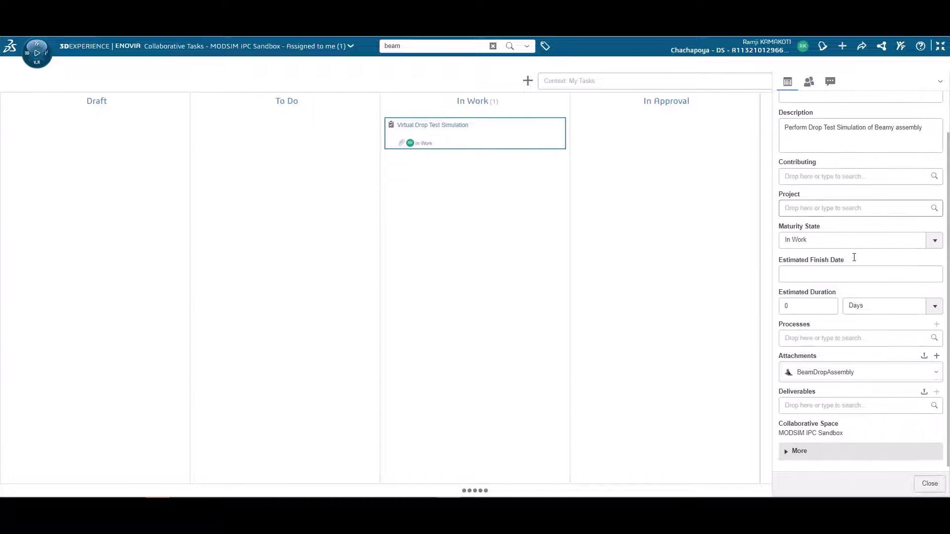
click(934, 406)
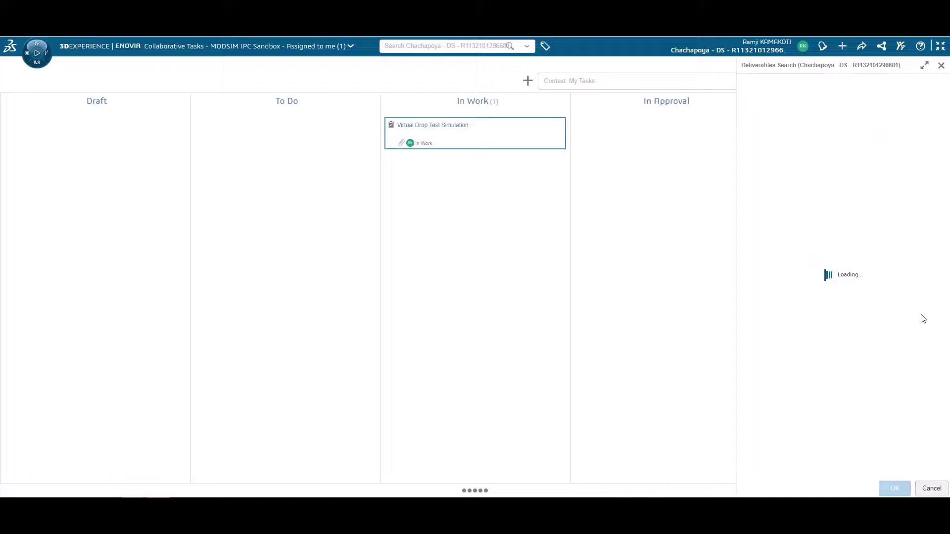
click(857, 181)
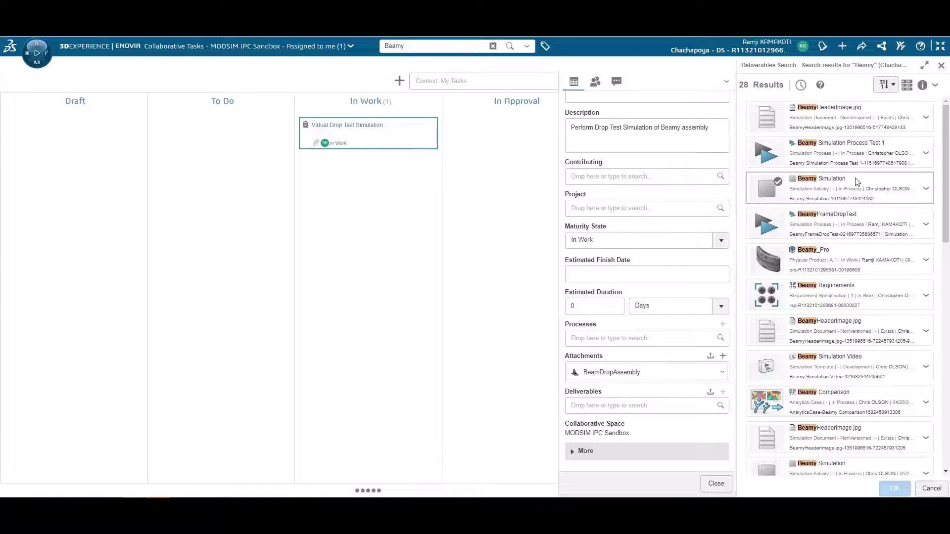
click(846, 220)
drag(830, 223, 666, 415)
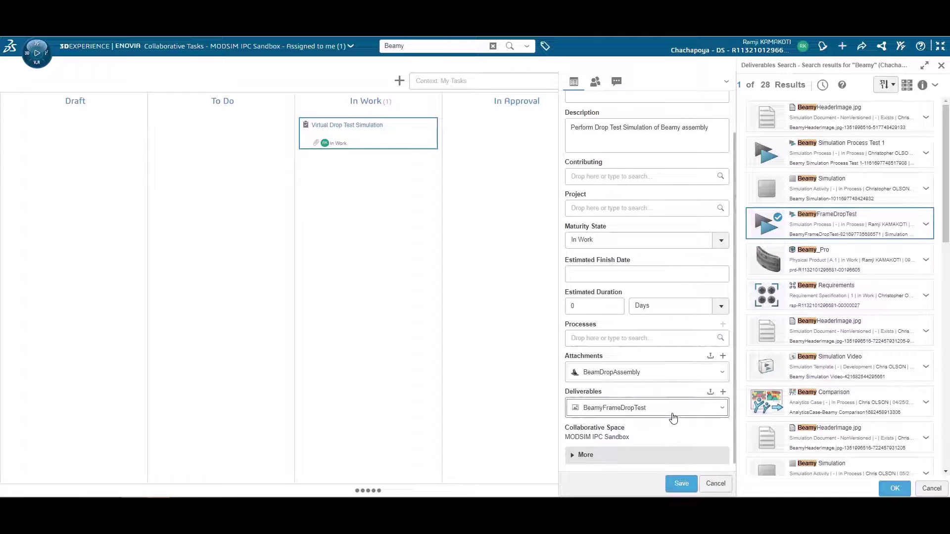
click(681, 484)
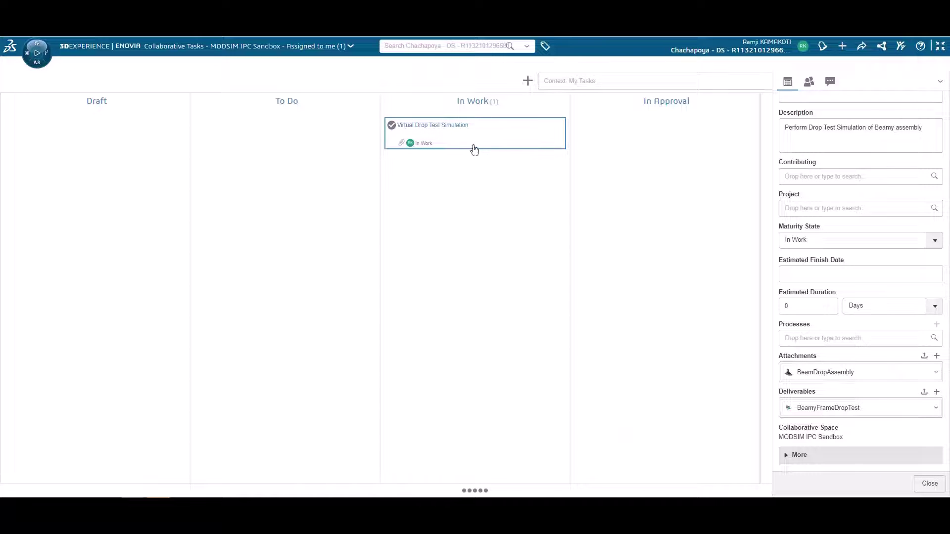
drag(471, 142, 655, 188)
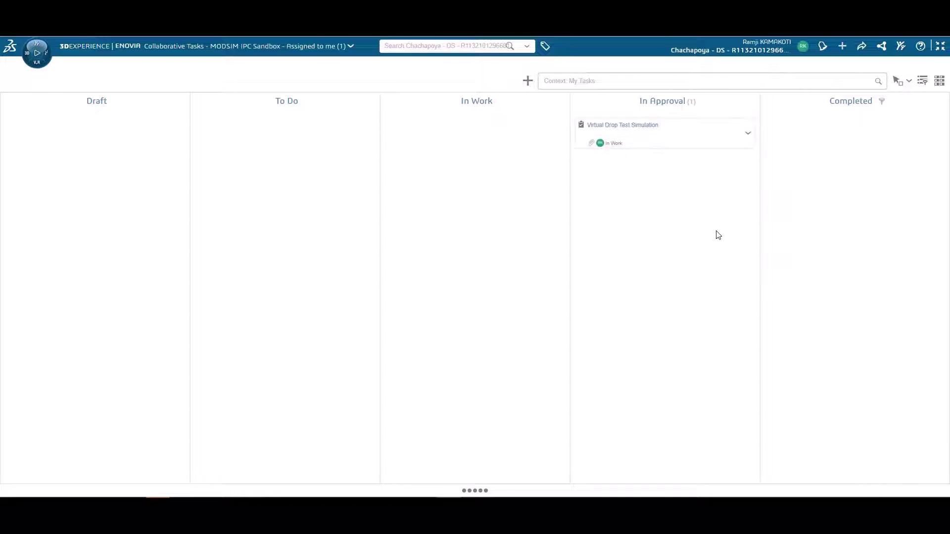
Step: In full-screen V&V Strategy, set Virtual Drop Test Simulation's status to Passed
click(940, 46)
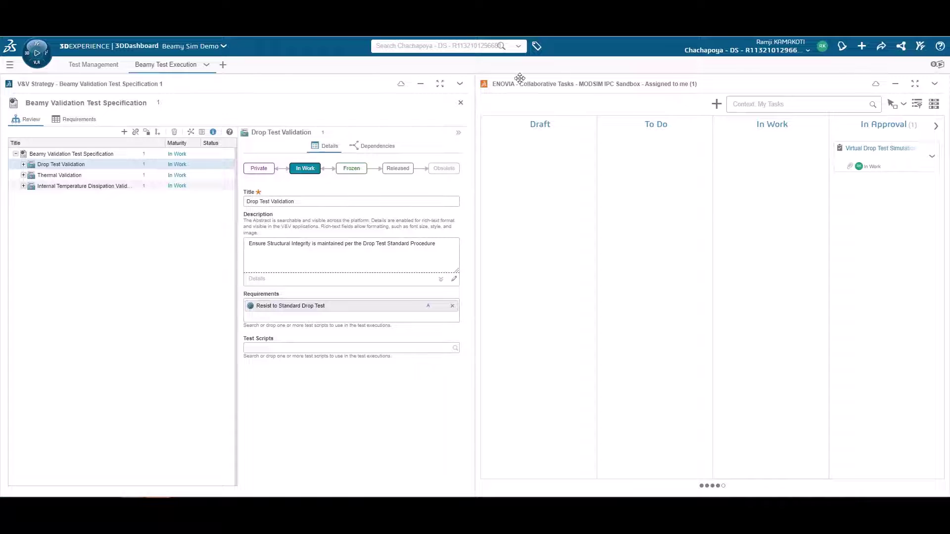
click(439, 87)
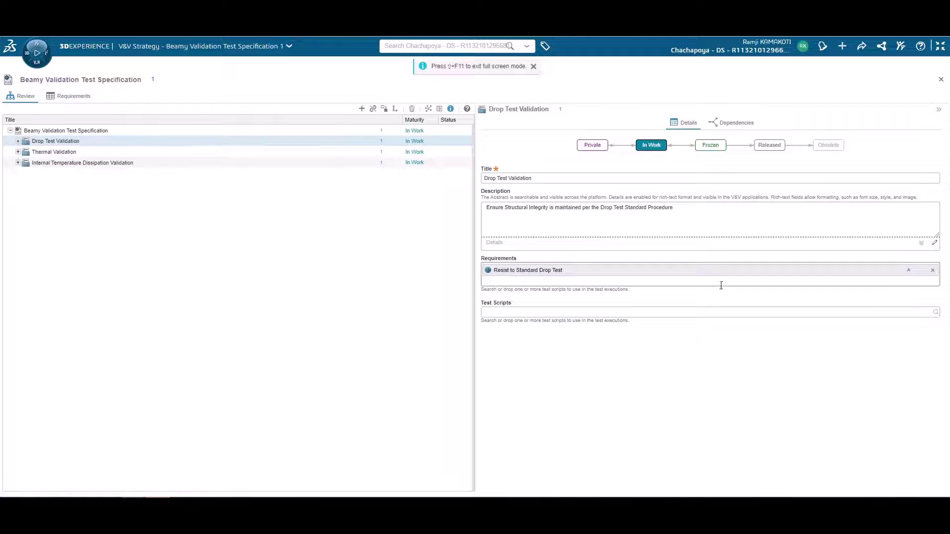
click(17, 141)
click(49, 152)
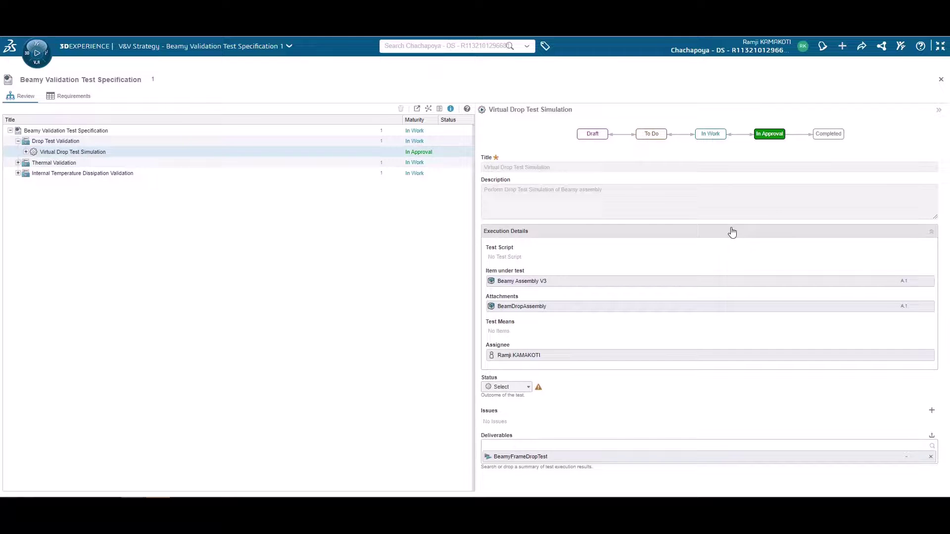
click(520, 388)
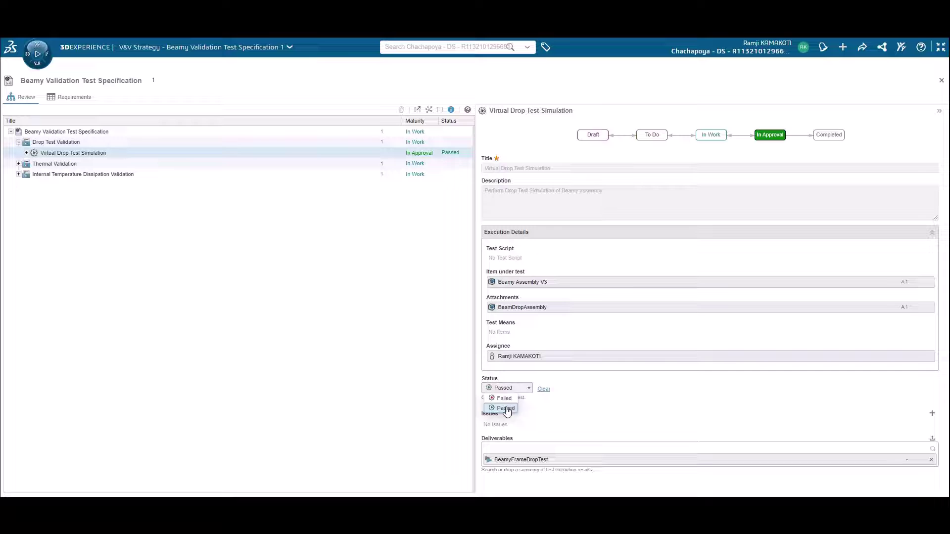
click(509, 408)
Step: Restore the dashboard layout and drag the BeamyFrameDropTest deliverable toward the traceability view
click(940, 47)
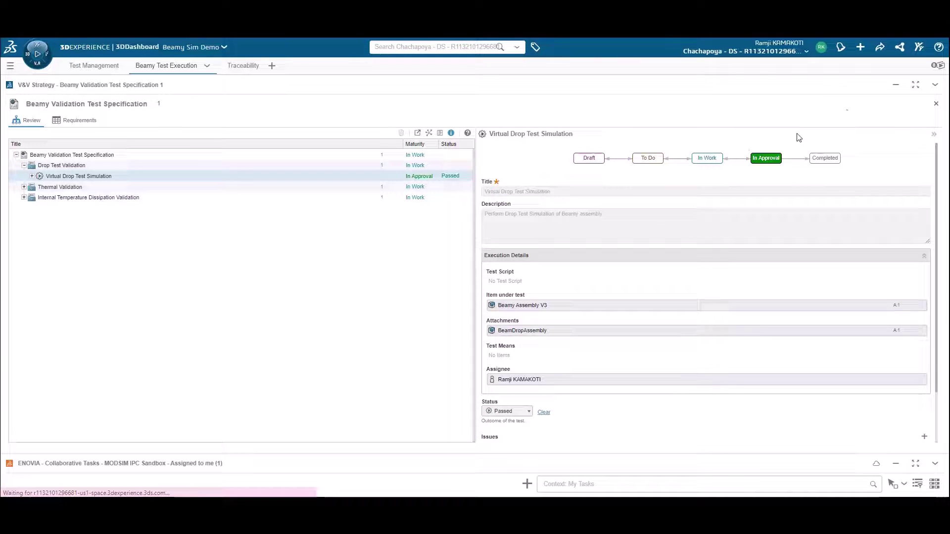
scroll(580, 408, down, 2)
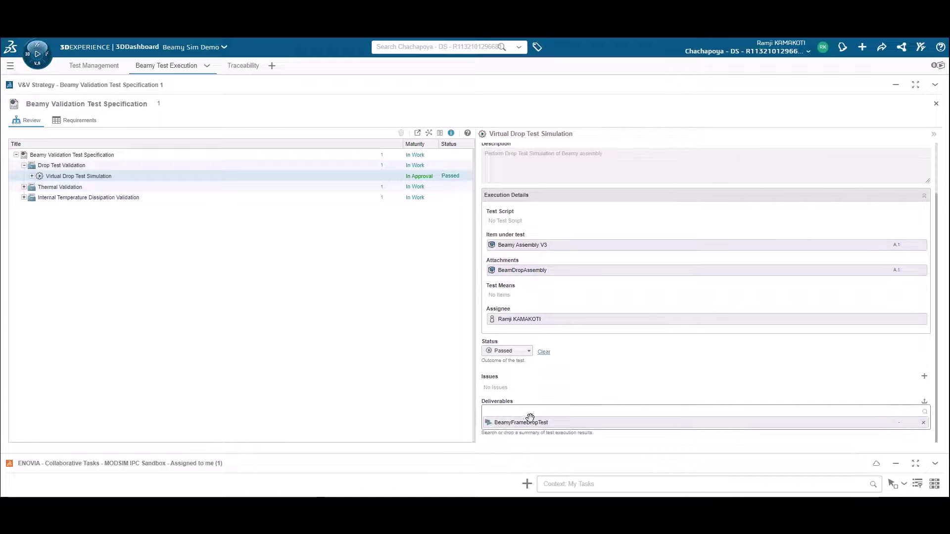
drag(508, 410, 303, 171)
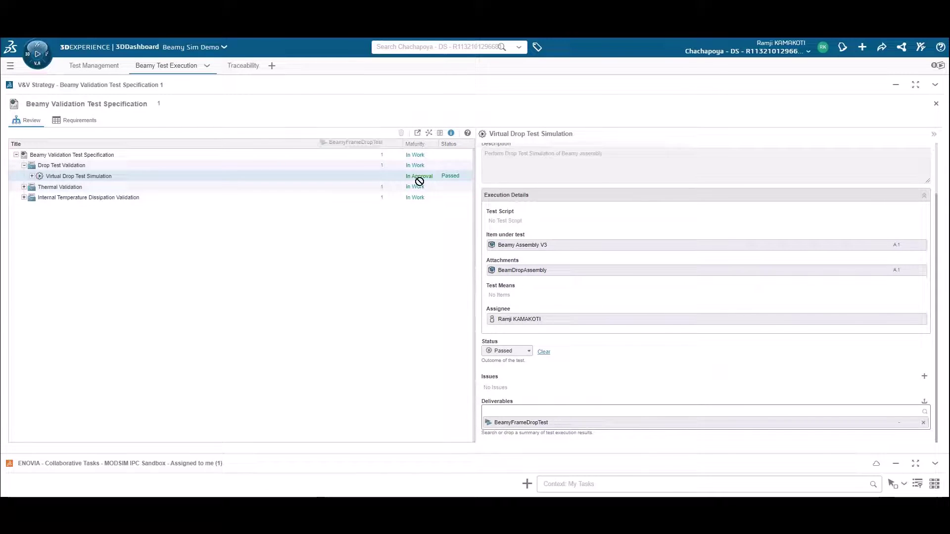
Step: Drop BeamyFrameDropTest onto the Traceability tab in Relations and pan the resulting graph
mouse_move(420, 181)
mouse_down()
mouse_move(491, 246)
mouse_move(246, 64)
mouse_move(229, 89)
mouse_move(233, 208)
mouse_move(284, 229)
mouse_move(782, 297)
mouse_up()
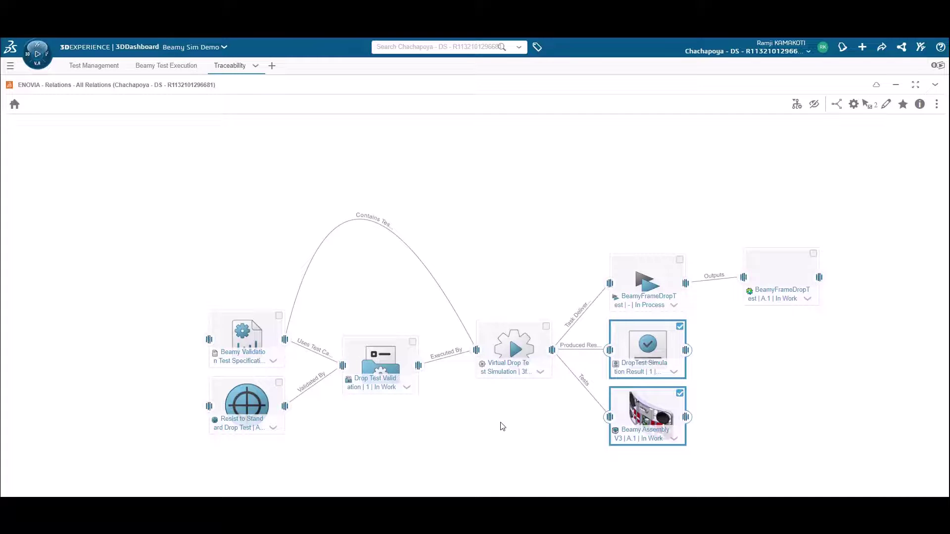
drag(502, 426, 484, 371)
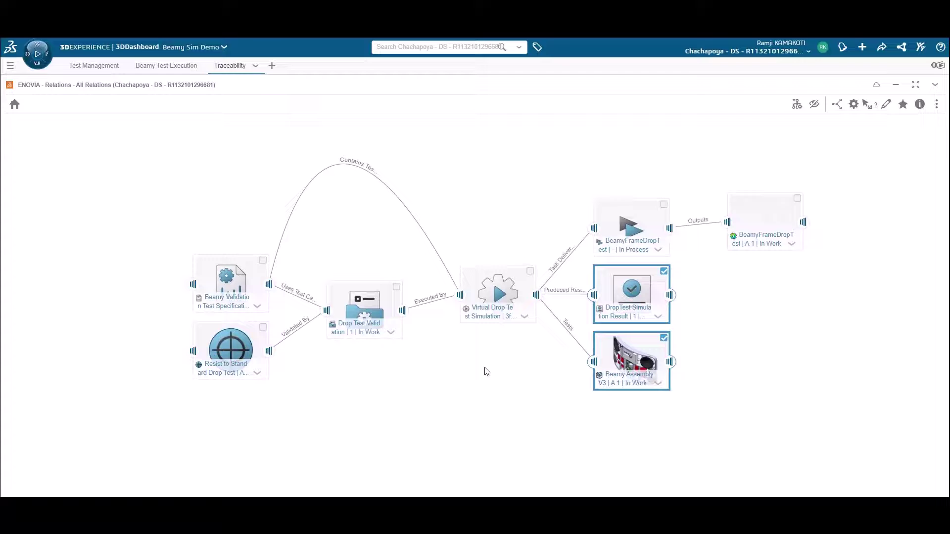